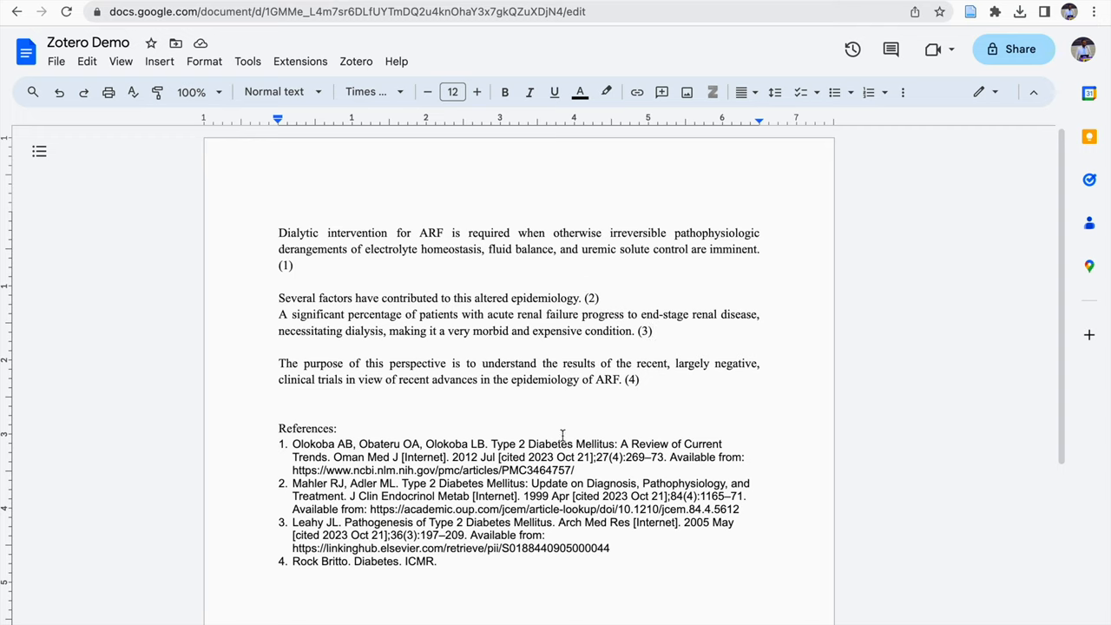
# Step: Bring up the Zotero add-on's citation actions from the Docs menu bar
pyautogui.click(358, 61)
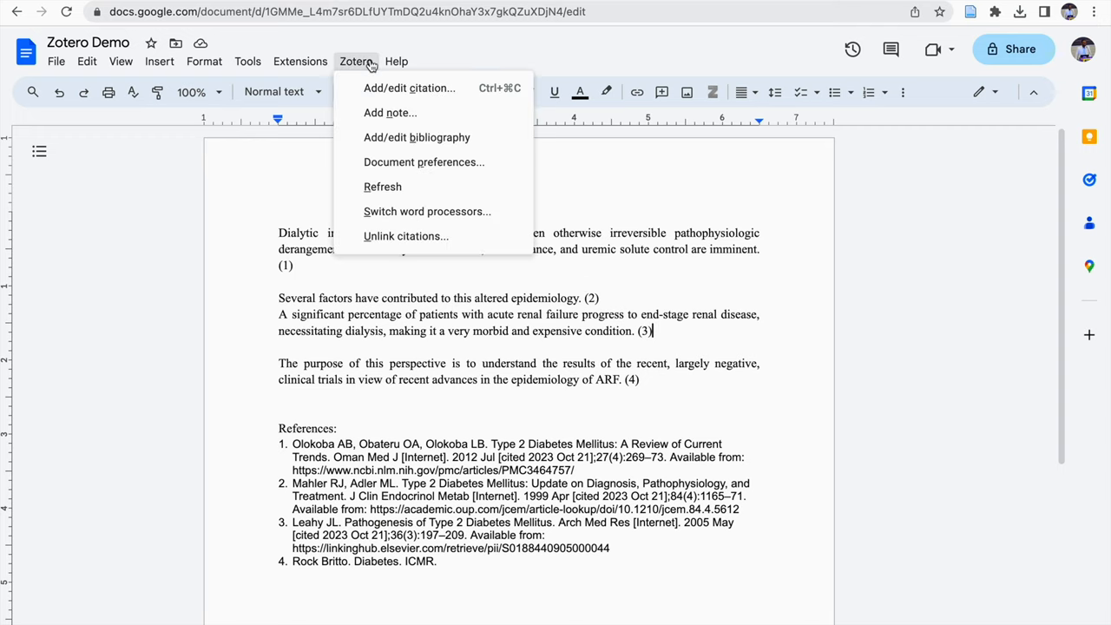
# Step: Switch the document's citation style to Modern Language Association 9th edition in Document preferences
pyautogui.click(390, 162)
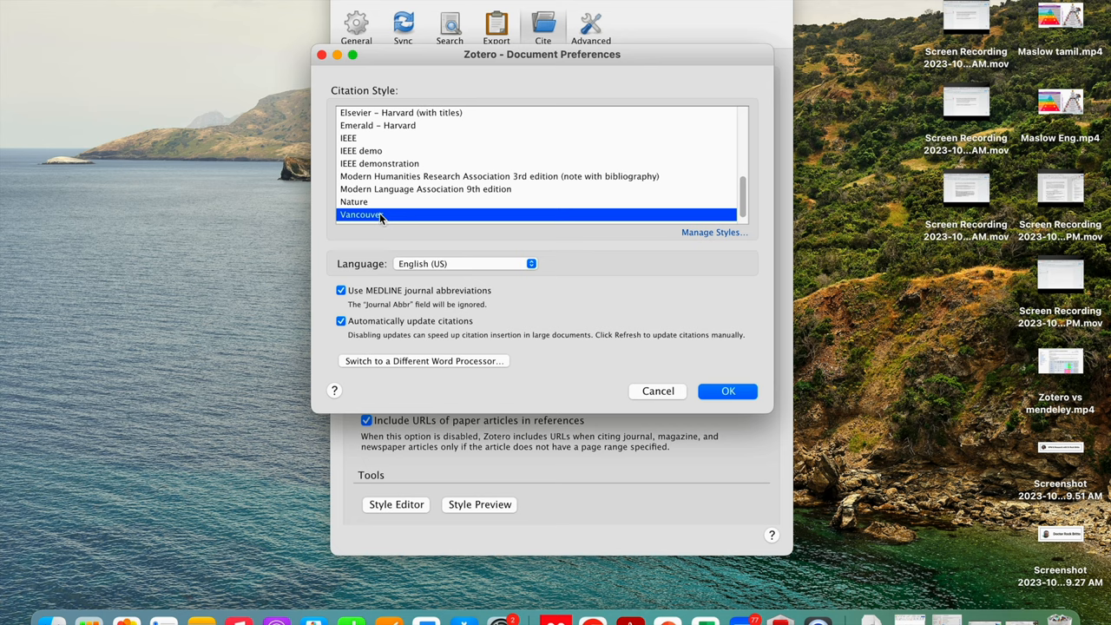
pyautogui.scroll(5, 396, 153)
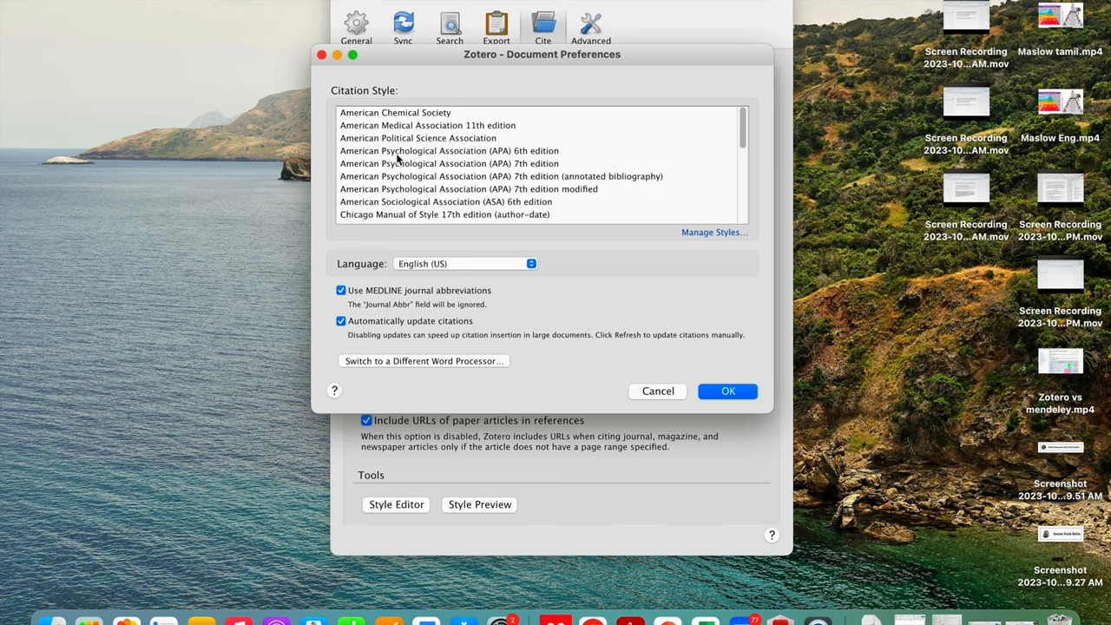
pyautogui.scroll(-1, 405, 170)
pyautogui.scroll(-5, 405, 171)
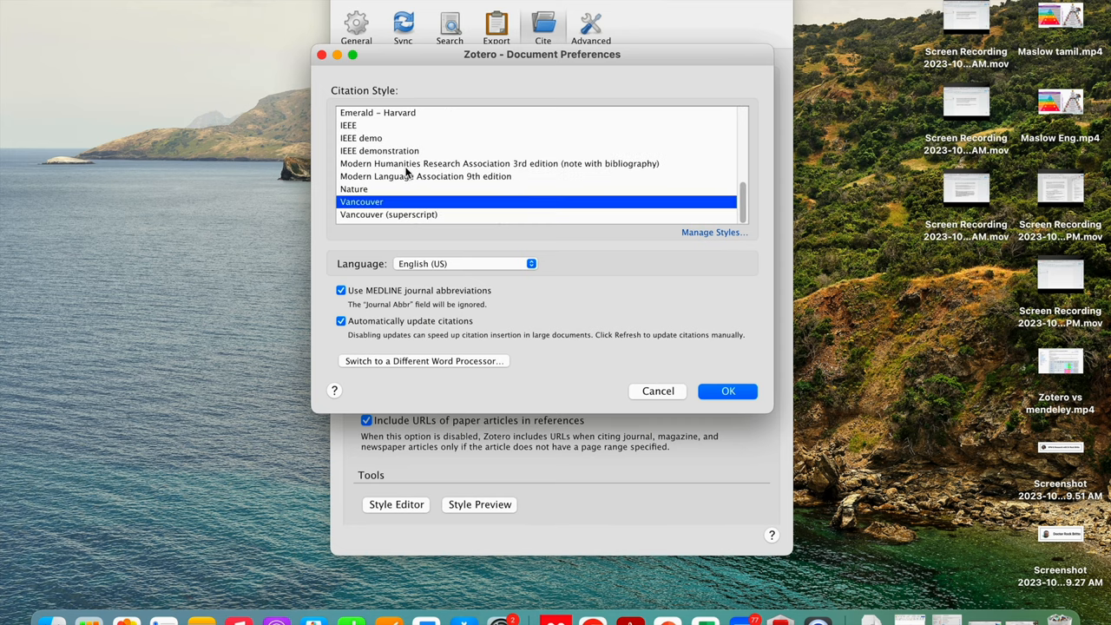
pyautogui.click(415, 178)
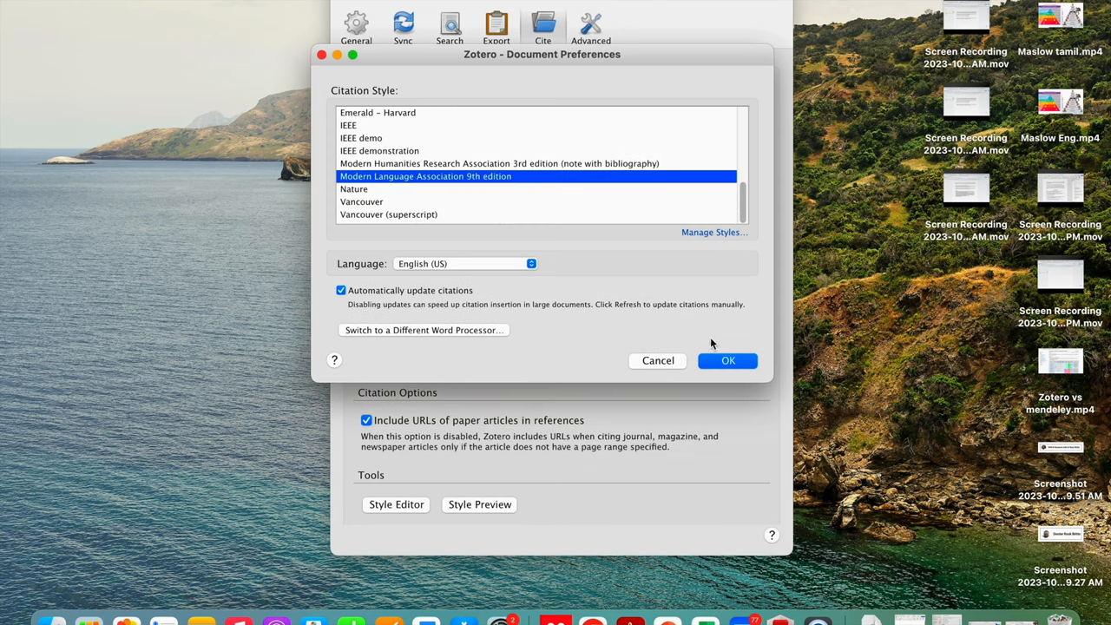
pyautogui.click(728, 360)
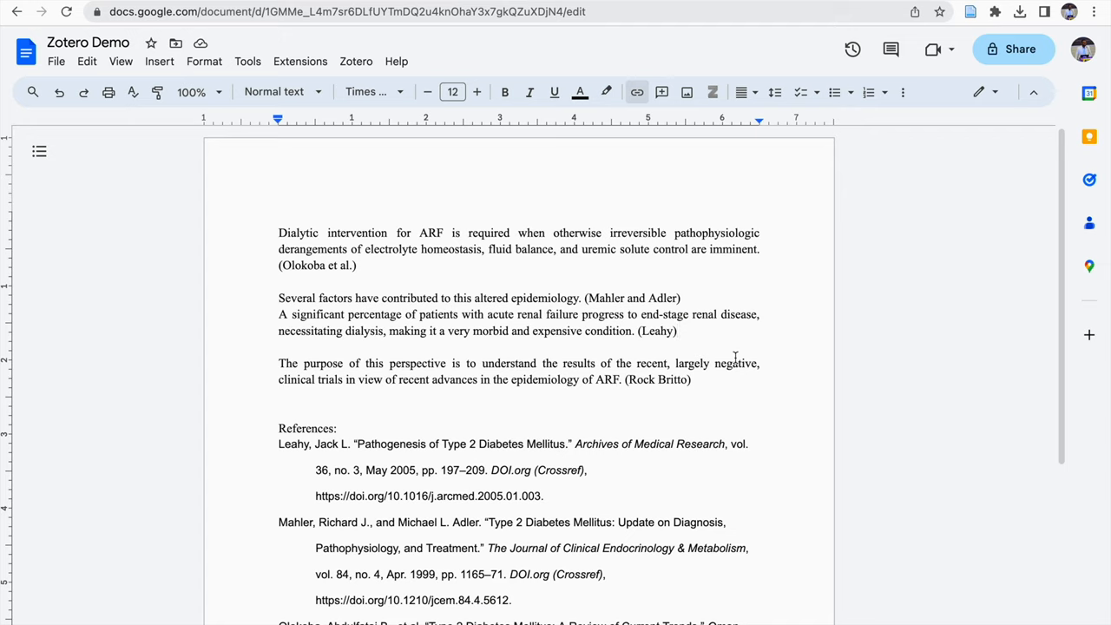
# Step: Reach the Style Manager from Document preferences and browse to the online style catalogue
pyautogui.click(356, 61)
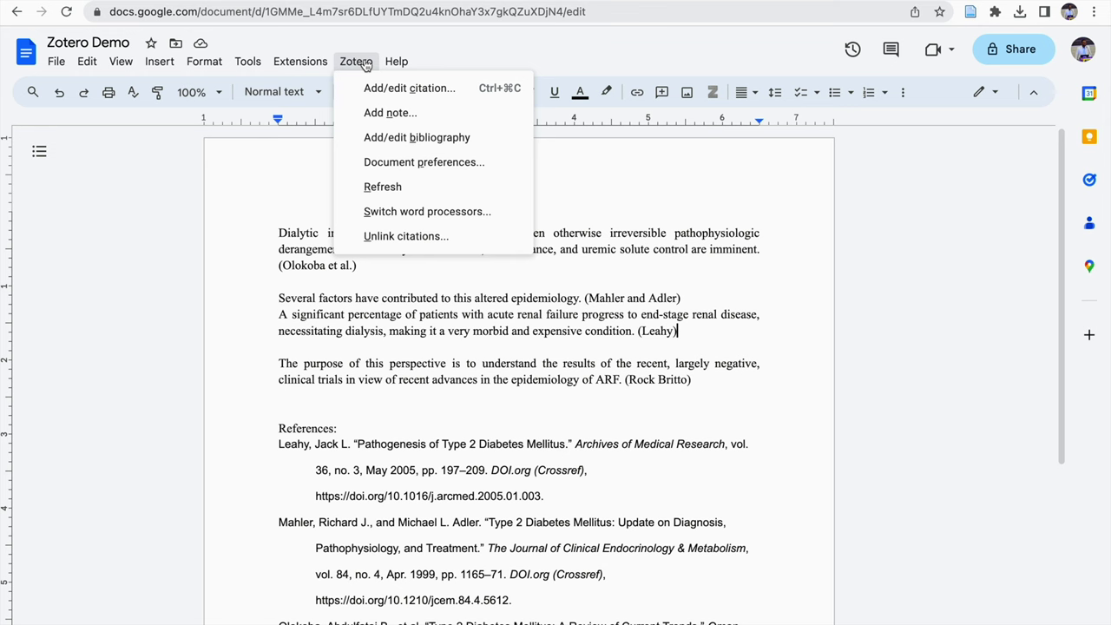
pyautogui.click(393, 161)
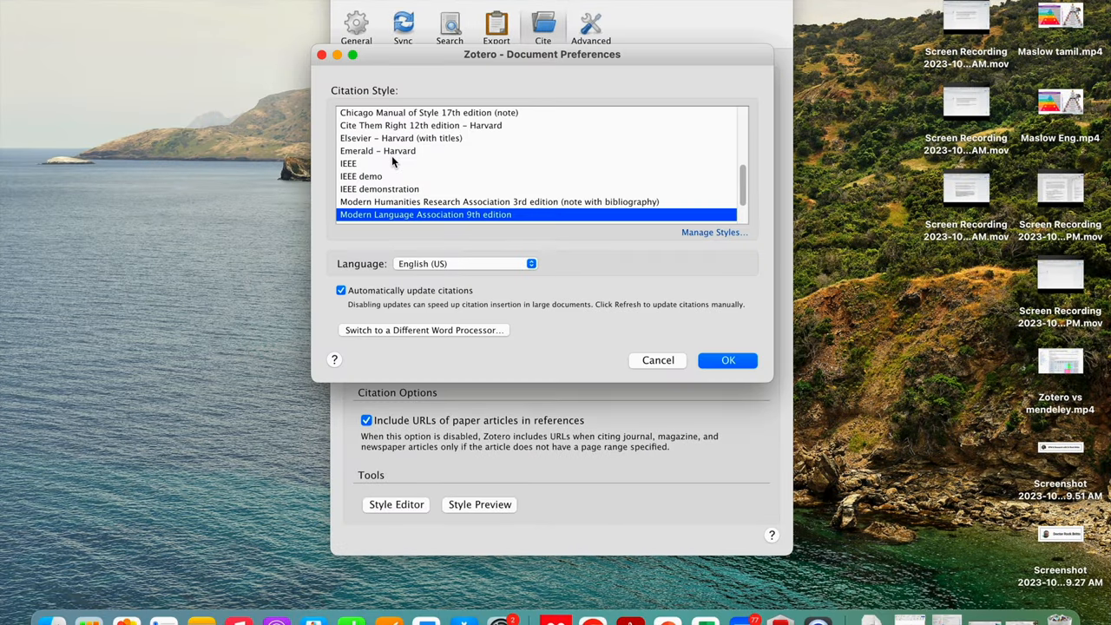
pyautogui.click(720, 232)
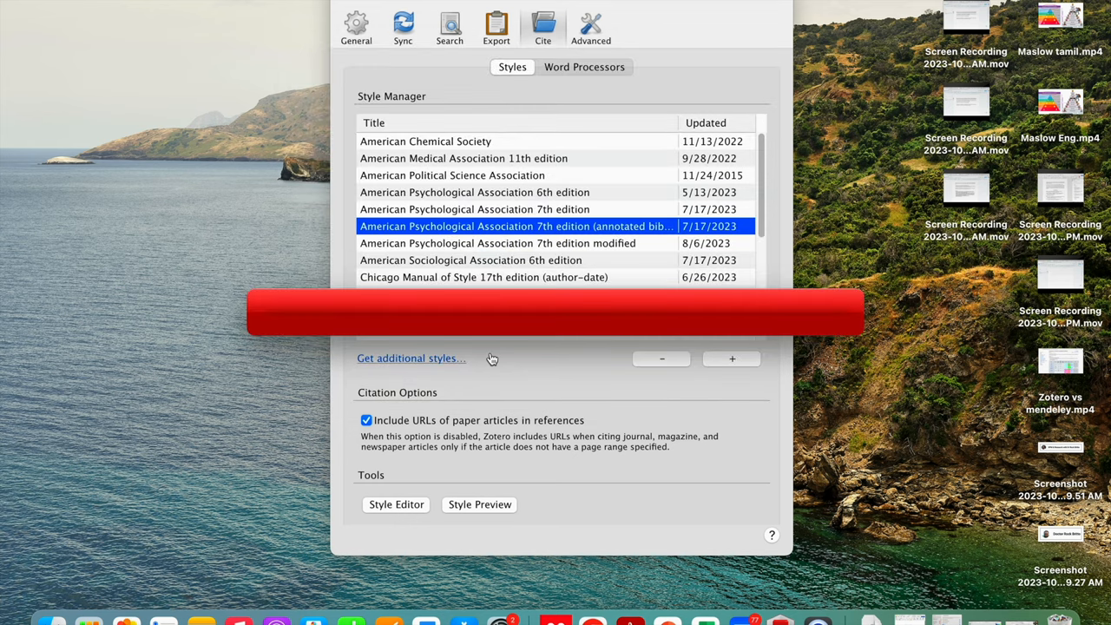
pyautogui.click(414, 358)
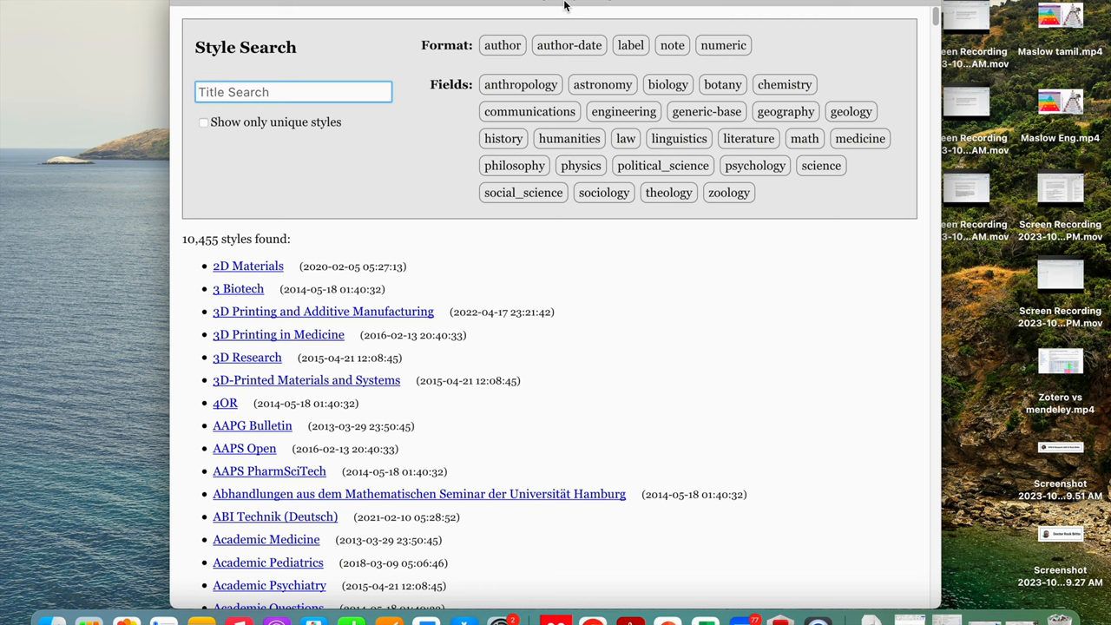
pyautogui.write('m')
pyautogui.write('la')
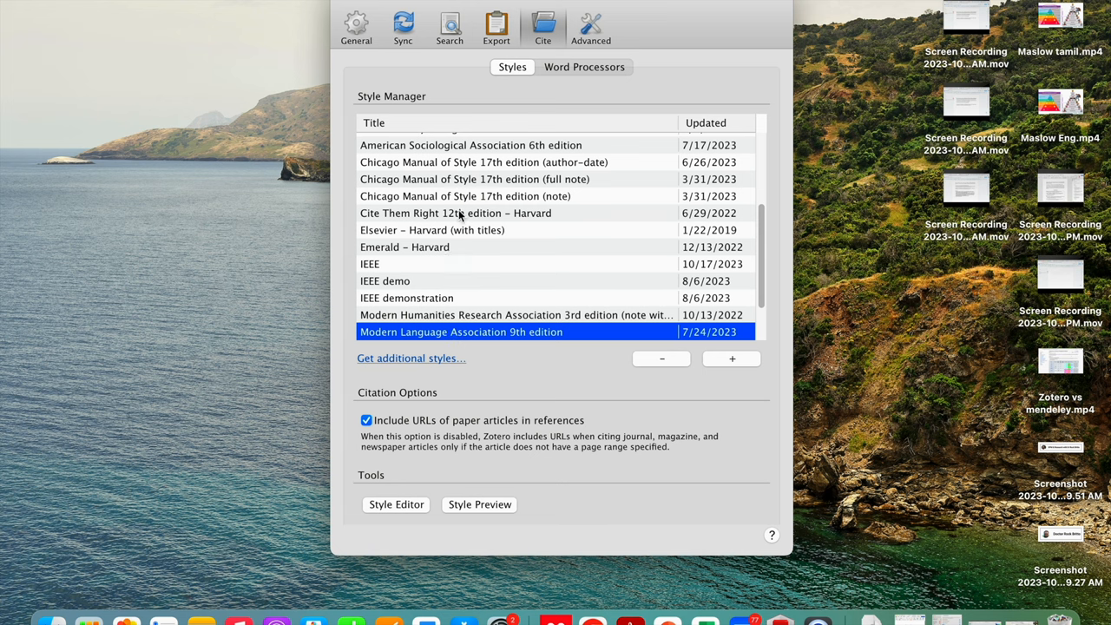
# Step: Return to the Google Docs document and reopen the Zotero citation actions
pyautogui.hotkey('ctrl', 'Right')
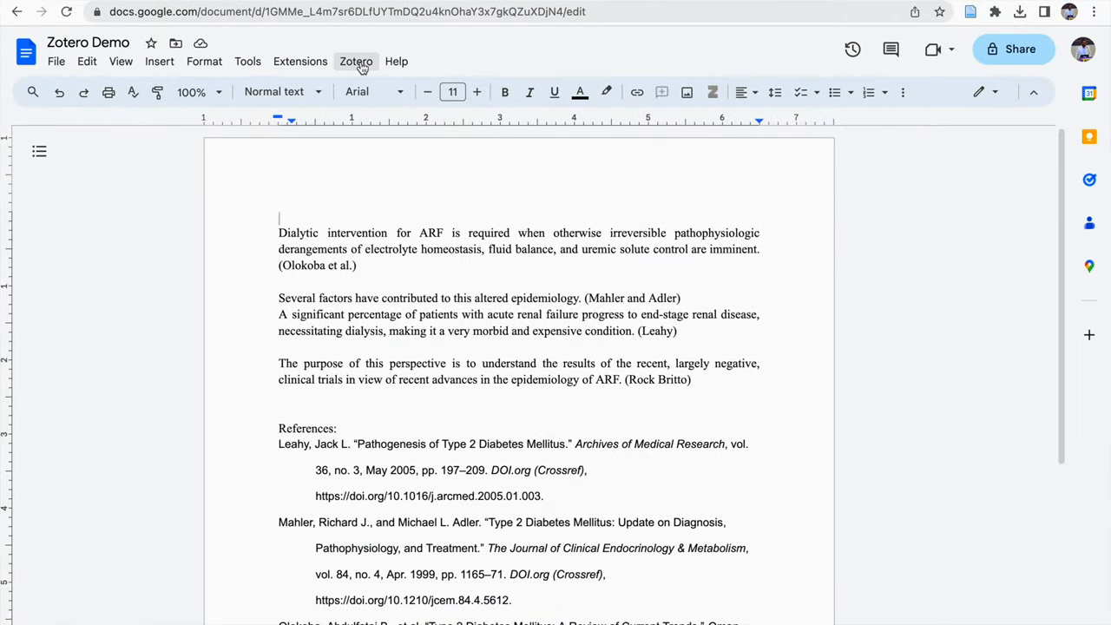
pyautogui.click(356, 61)
# Step: Keep Modern Language Association 9th edition selected in Document preferences and update the document
pyautogui.click(407, 138)
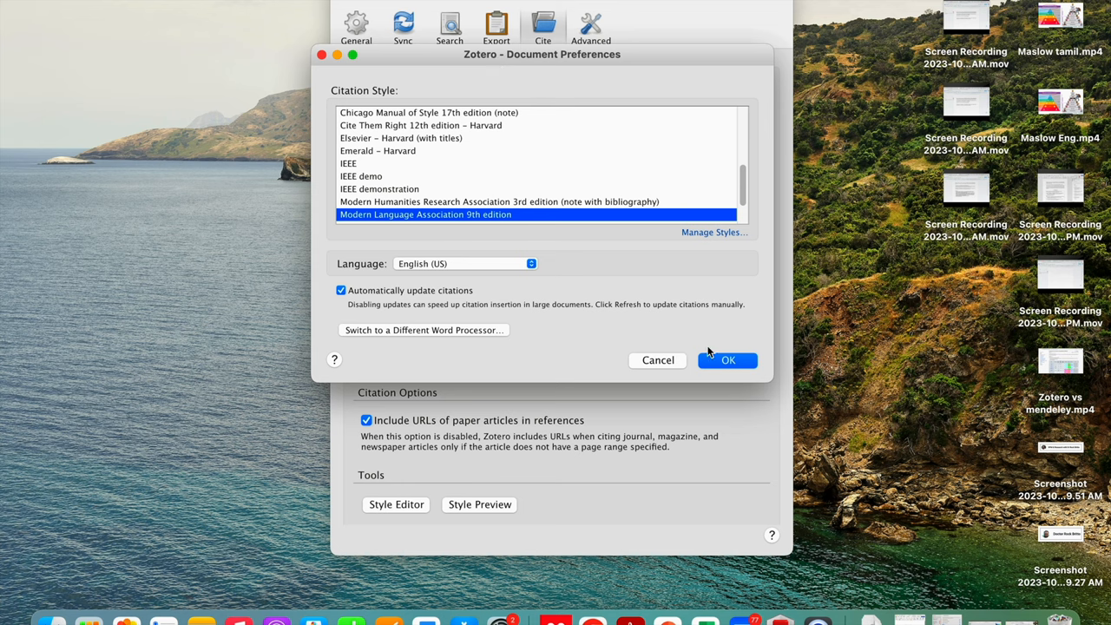
pyautogui.click(727, 359)
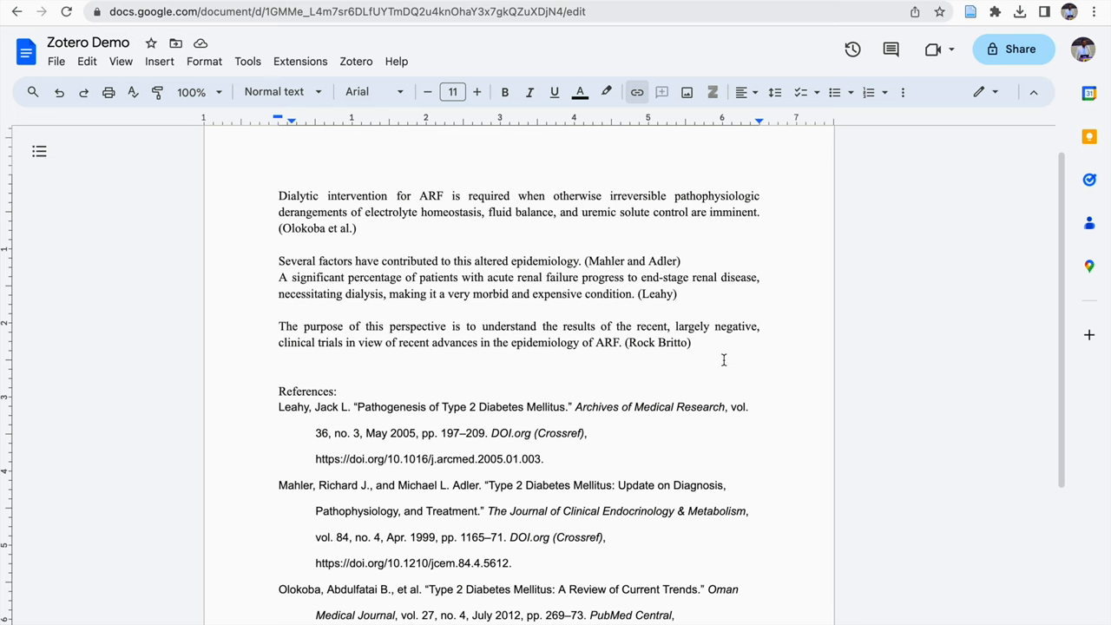